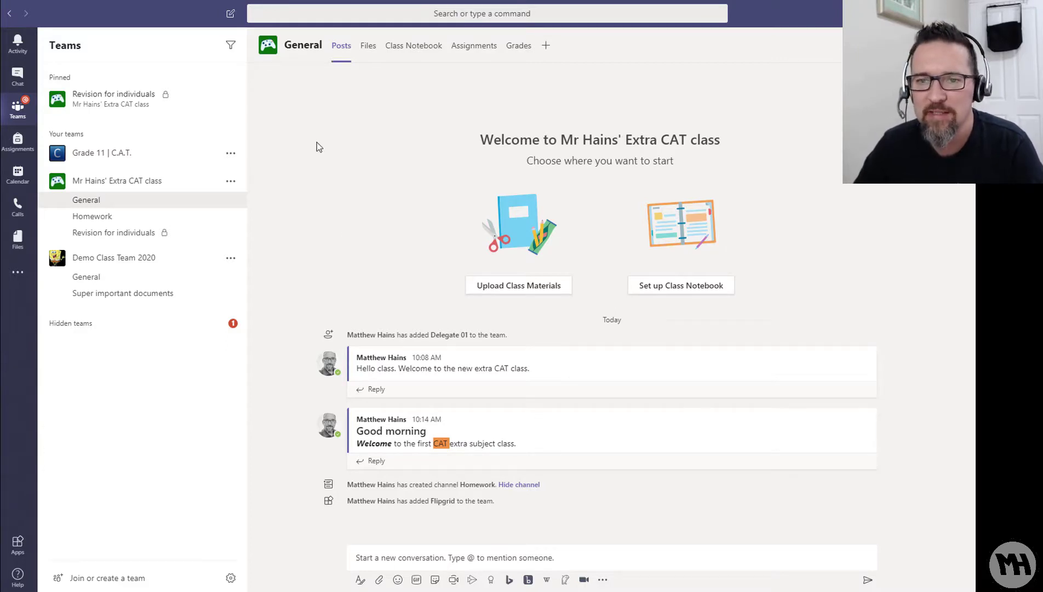
Step: Open the General channel's Add a tab gallery and browse the full app list
{"action": "left_click", "coordinate": [546, 47]}
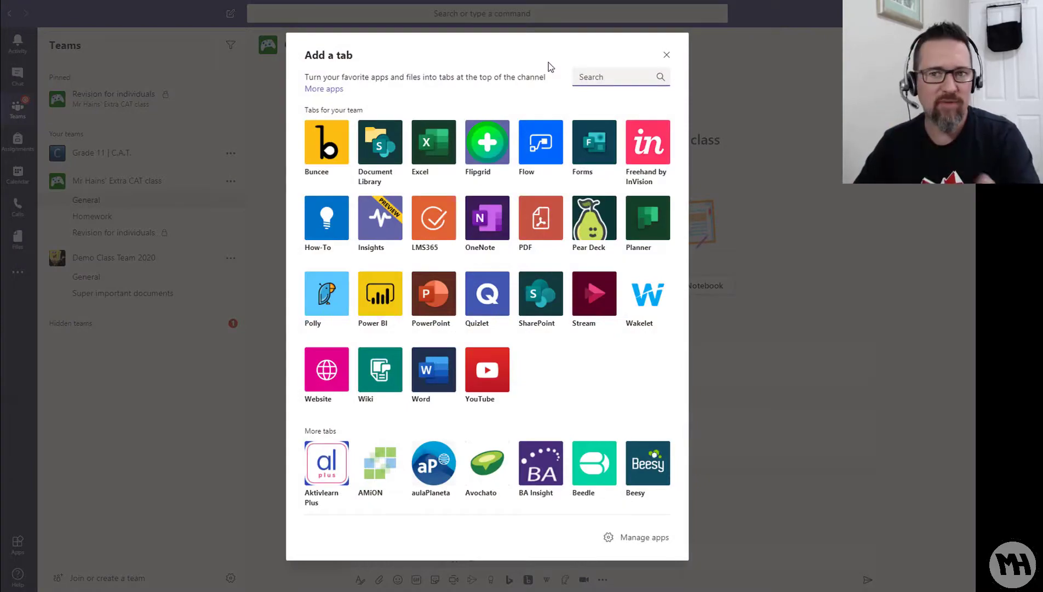
{"action": "scroll", "coordinate": [631, 386], "scroll_direction": "down", "scroll_amount": 1}
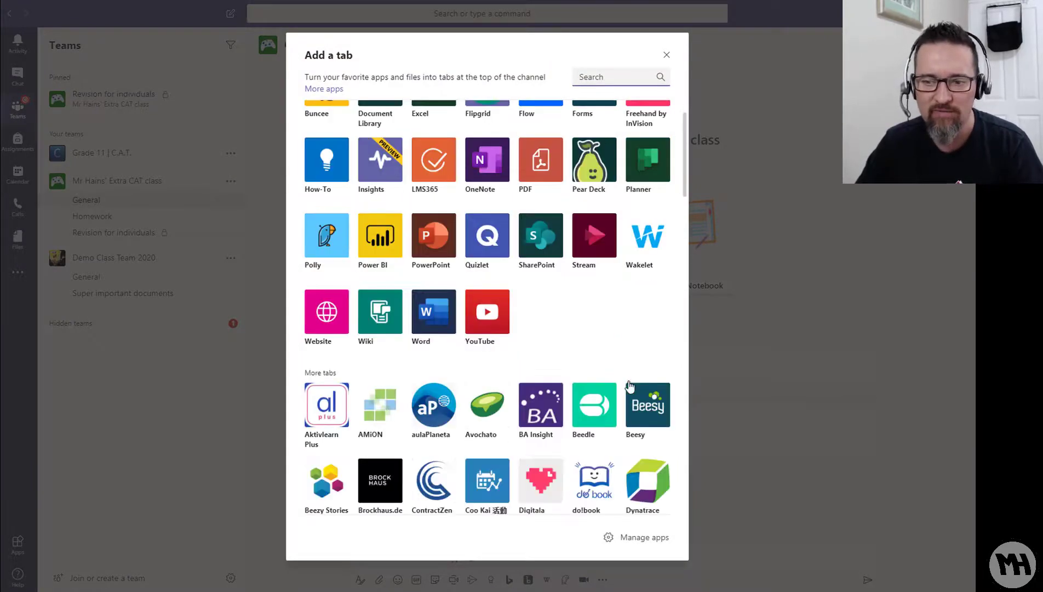
{"action": "scroll", "coordinate": [630, 386], "scroll_direction": "down", "scroll_amount": 10}
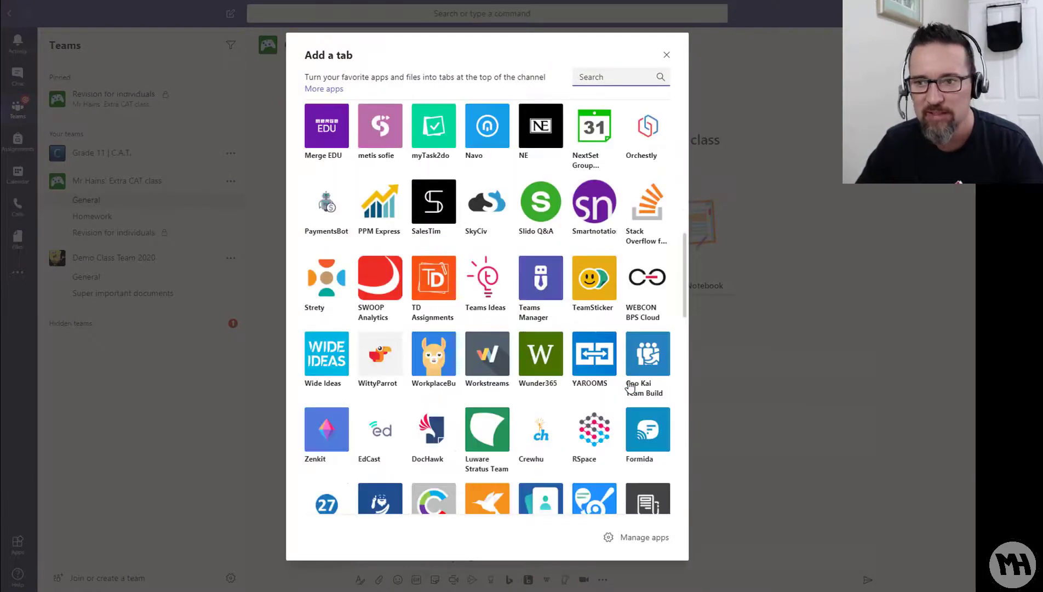
{"action": "scroll", "coordinate": [630, 386], "scroll_direction": "up", "scroll_amount": 11}
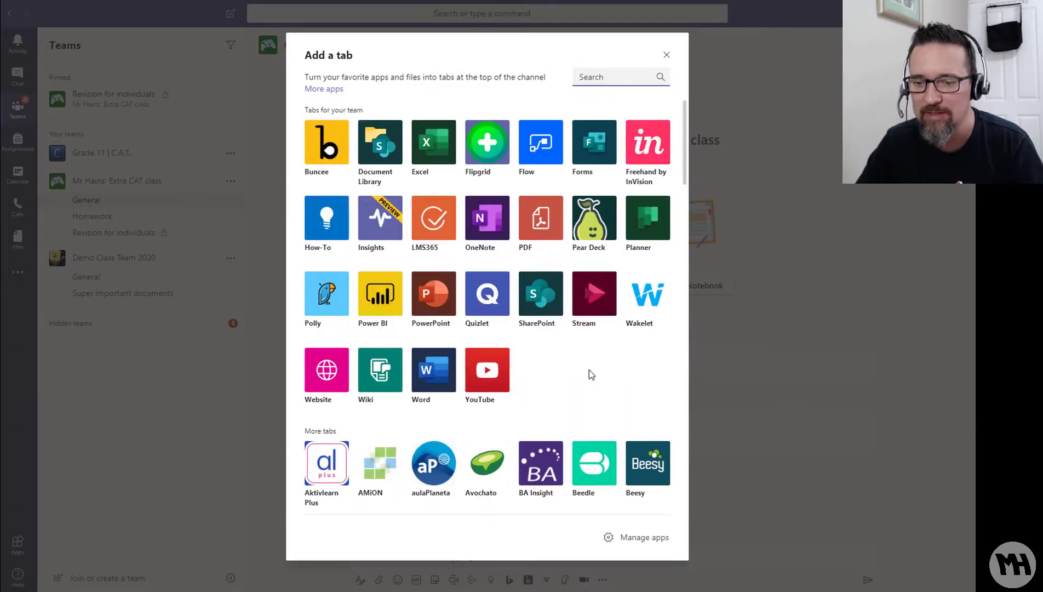
{"action": "left_click", "coordinate": [479, 153]}
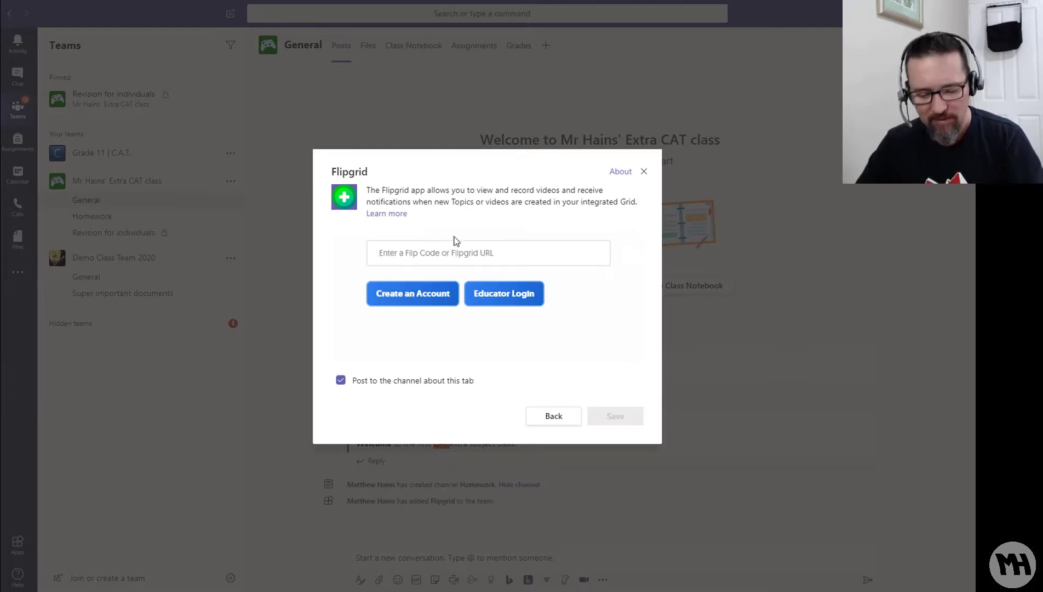
{"action": "type", "text": "https://flipgrid.com/mce2019"}
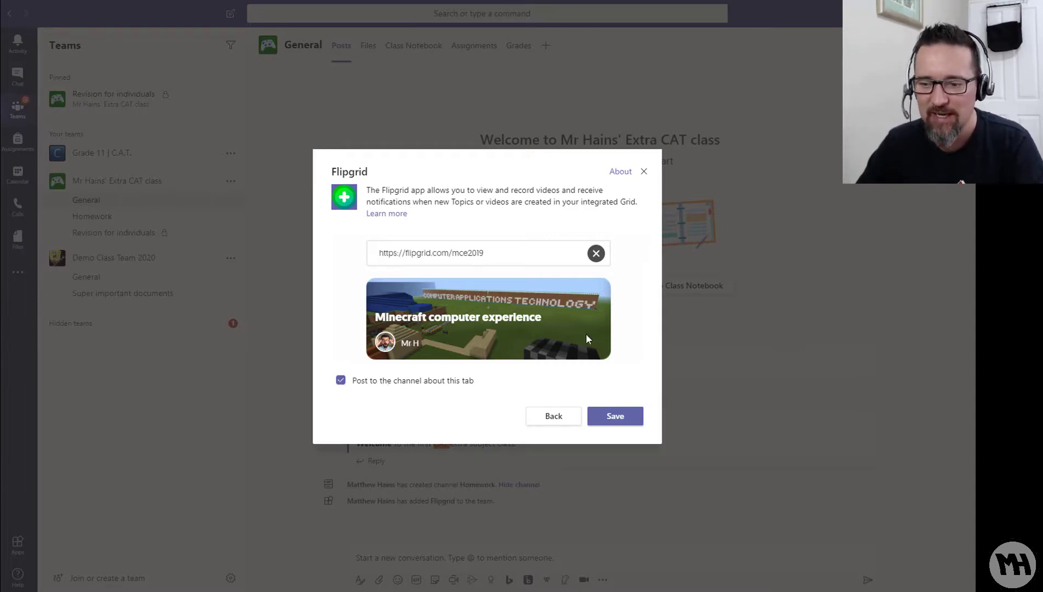
{"action": "left_click", "coordinate": [616, 418]}
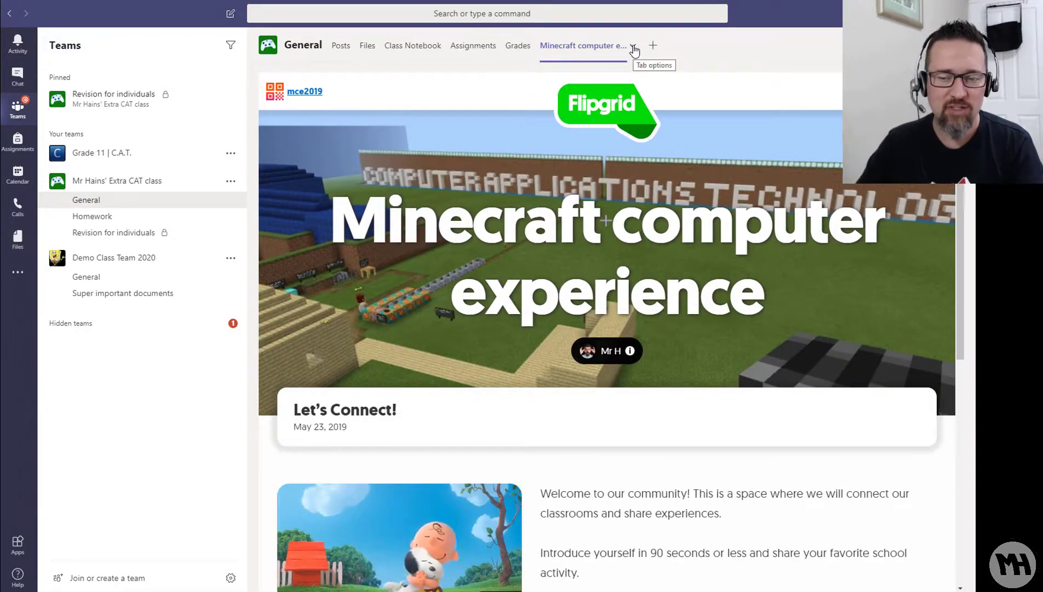
{"action": "scroll", "coordinate": [846, 460], "scroll_direction": "down", "scroll_amount": 7}
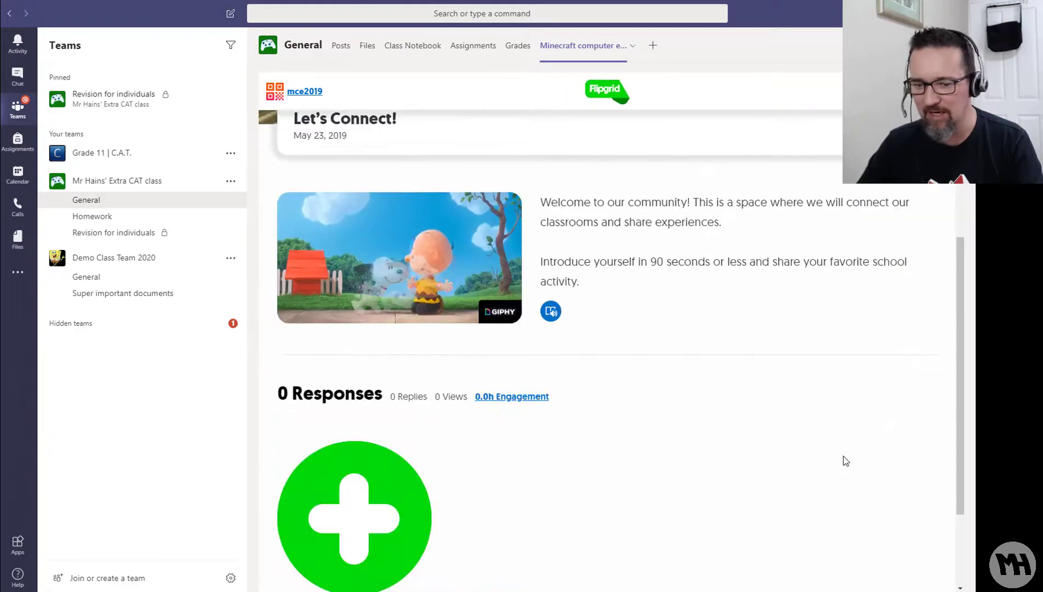
{"action": "scroll", "coordinate": [845, 460], "scroll_direction": "up", "scroll_amount": 7}
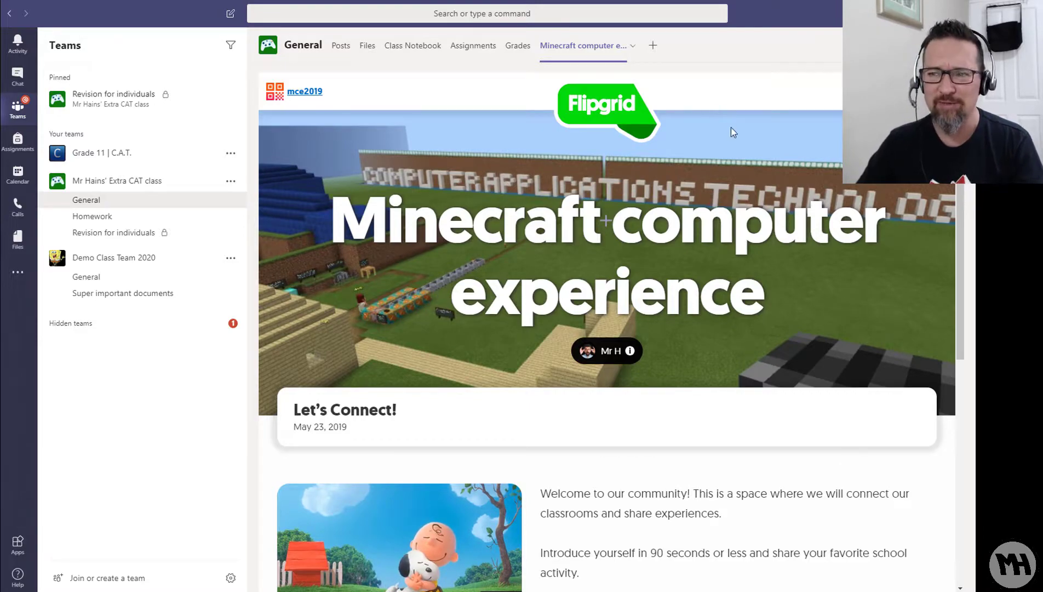
Step: Choose the YouTube app for a new tab and add it to the team
{"action": "left_click", "coordinate": [653, 47]}
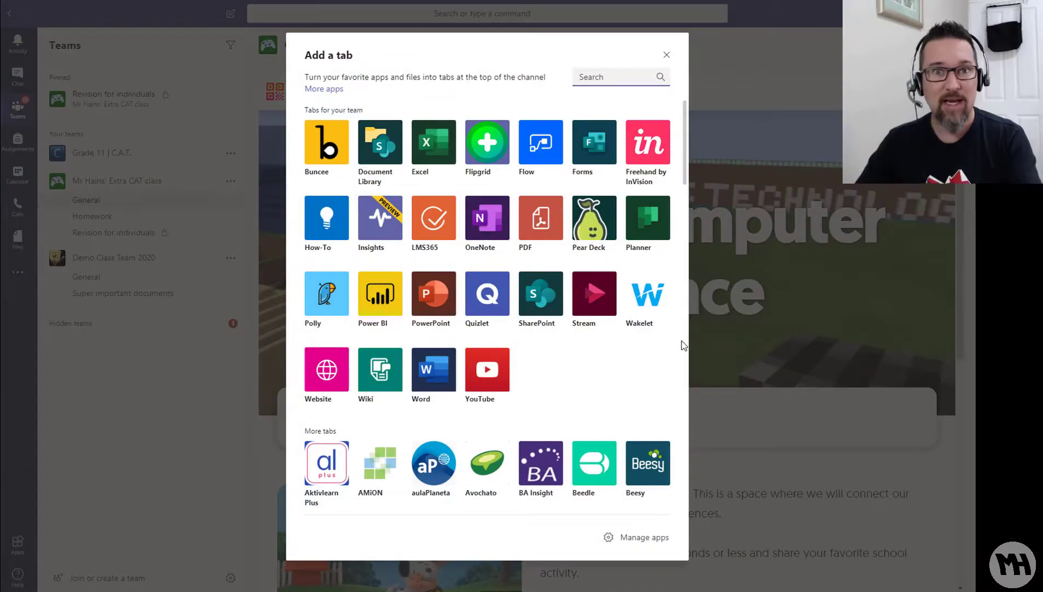
{"action": "left_click", "coordinate": [491, 371]}
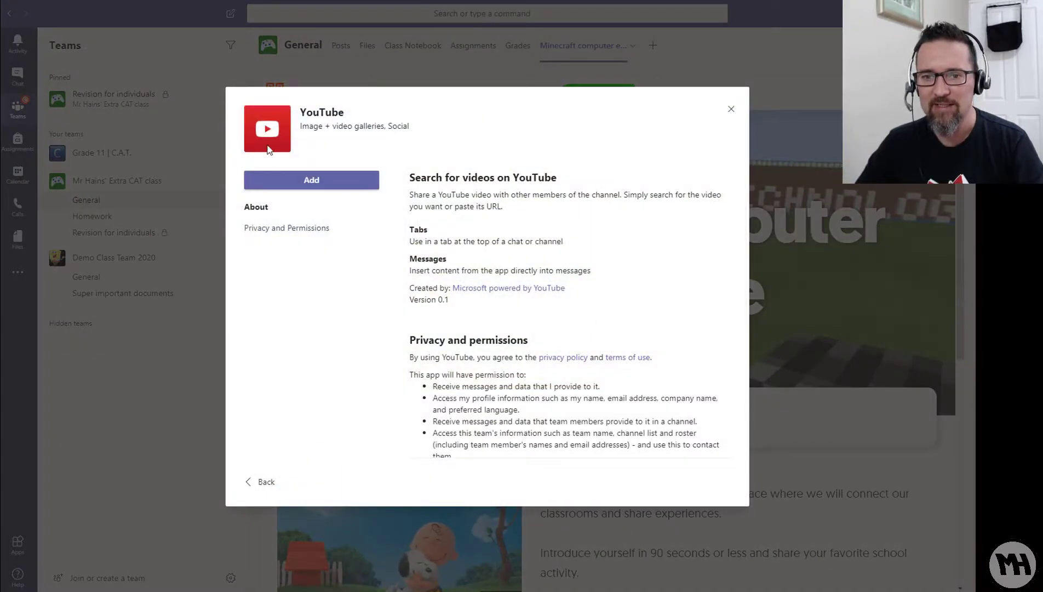
{"action": "left_click", "coordinate": [329, 183]}
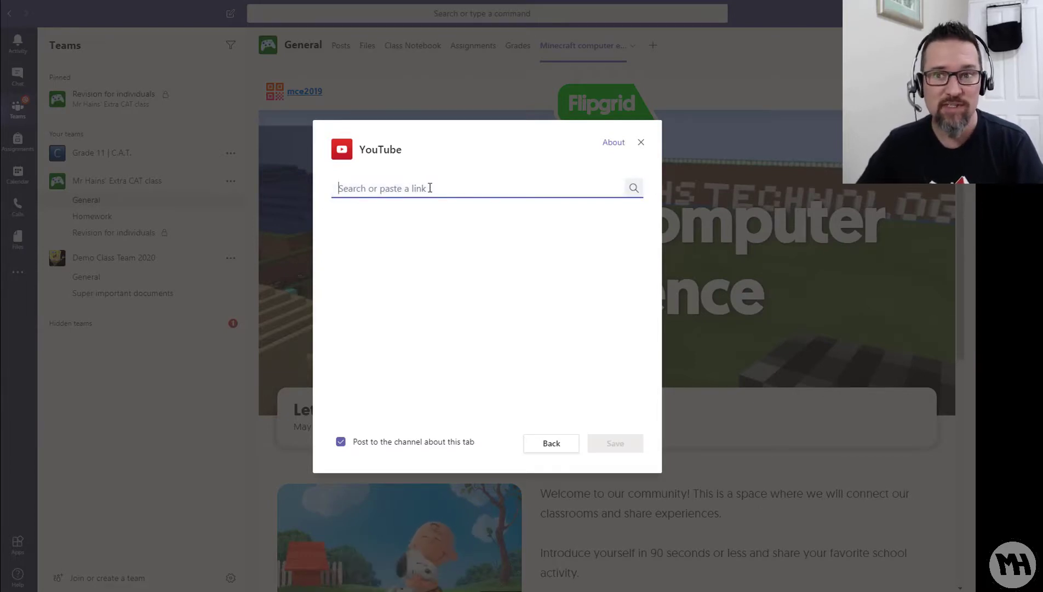
Step: Search YouTube for 'minecraft' and save 'FLYING On DRAGONS IN MINECRAFT! (Epic)' as the tab
{"action": "type", "text": "minecraft"}
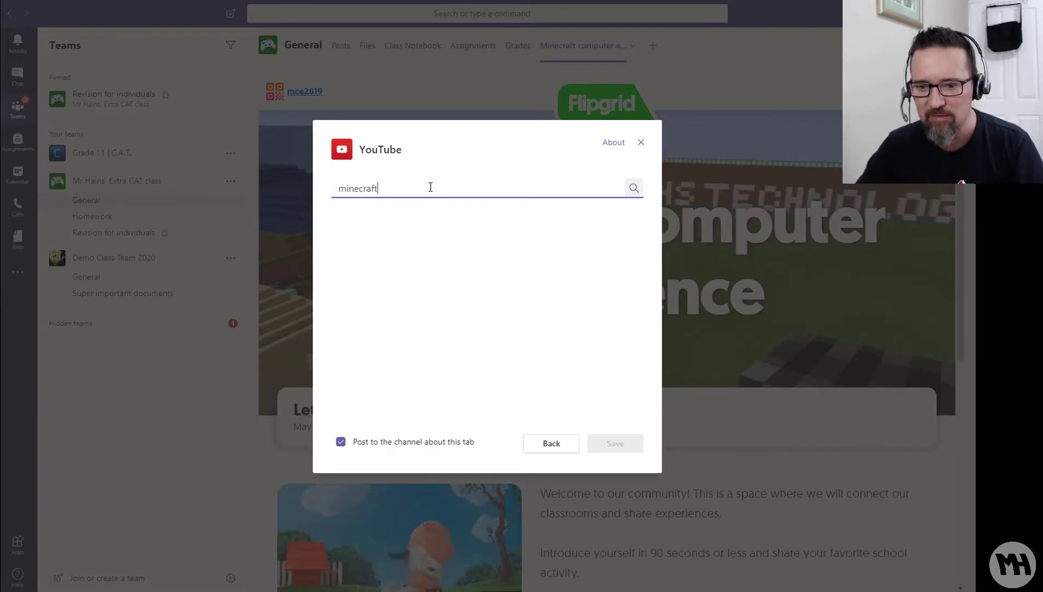
{"action": "left_click", "coordinate": [634, 189]}
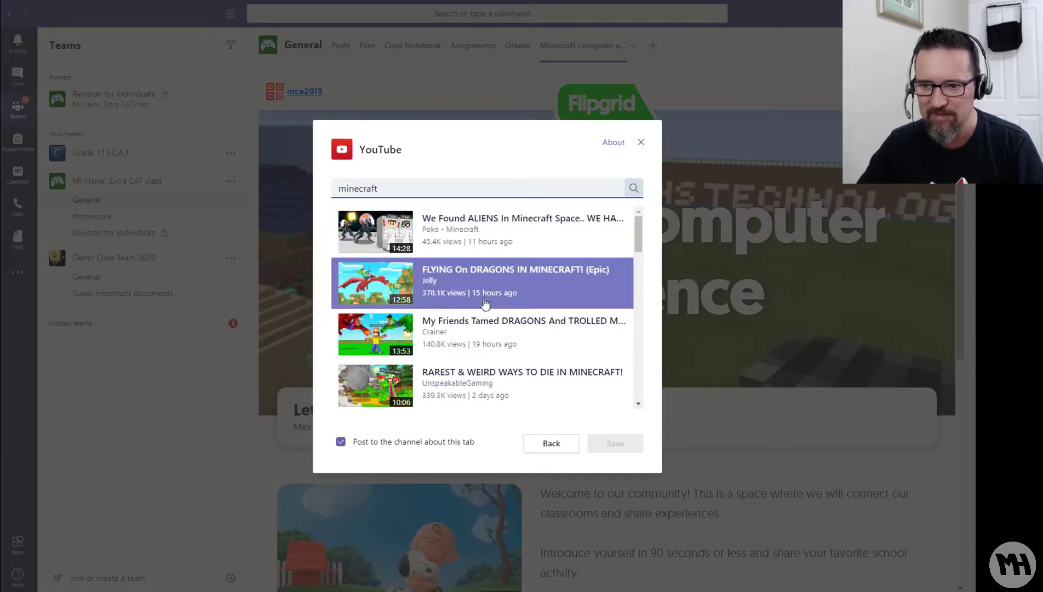
{"action": "left_click", "coordinate": [479, 276]}
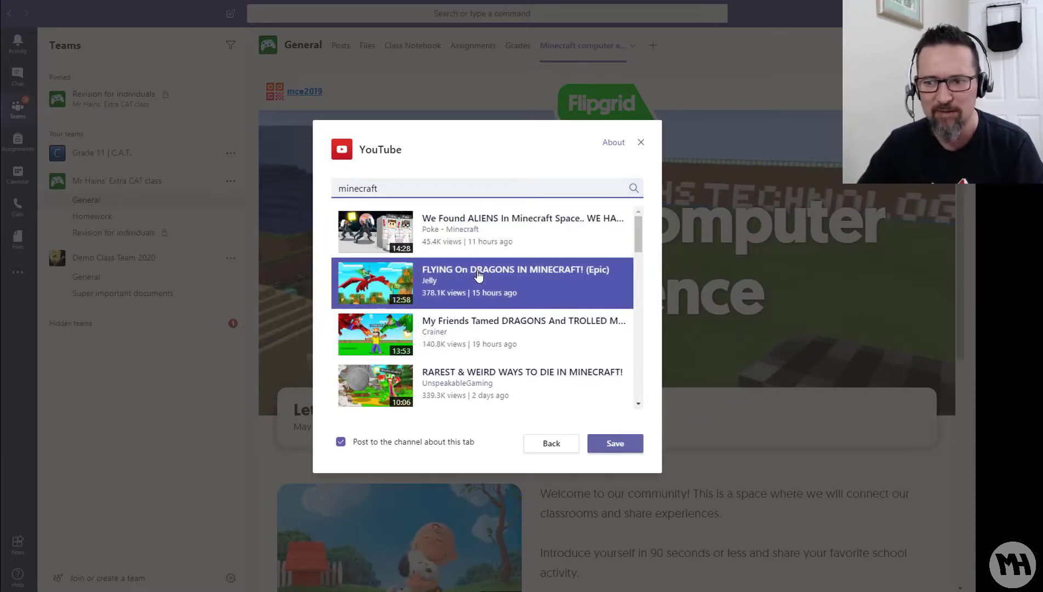
{"action": "left_click", "coordinate": [617, 445]}
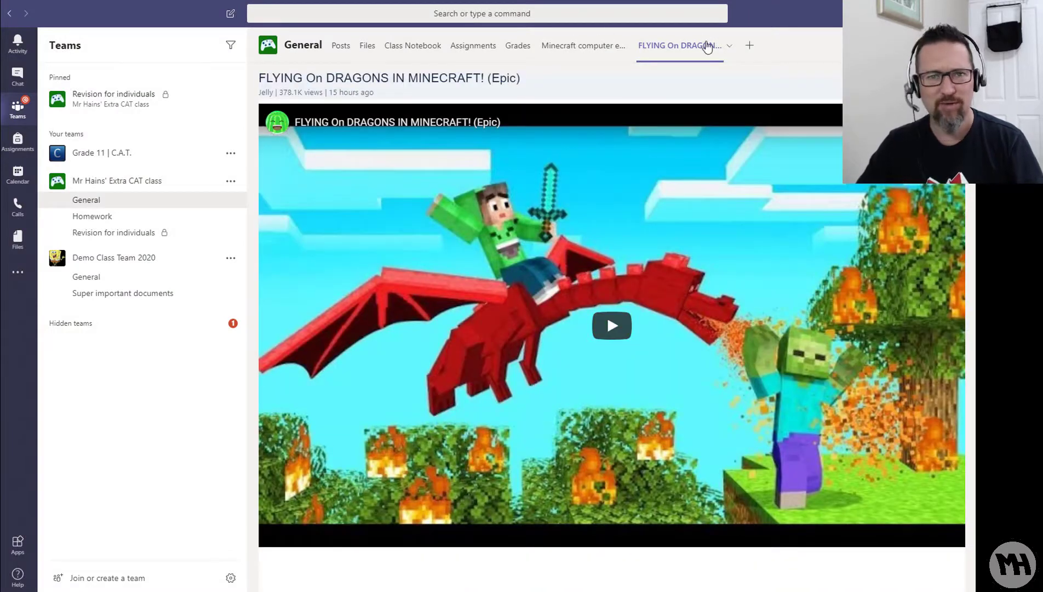
Step: Rename the 'Minecraft computer experience' tab to 'Minecraft'
{"action": "right_click", "coordinate": [570, 51]}
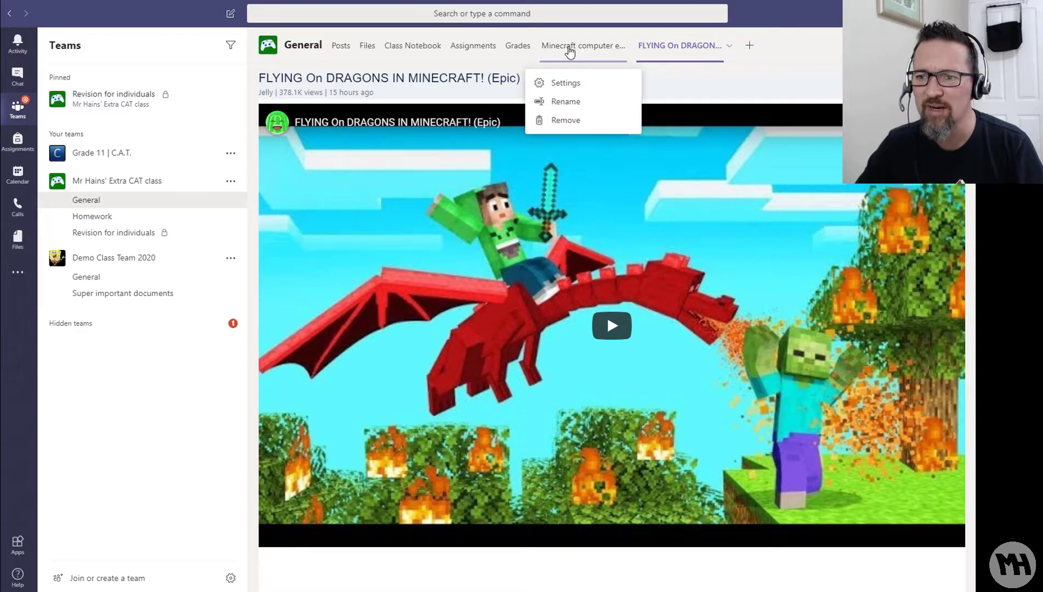
{"action": "left_click", "coordinate": [566, 102]}
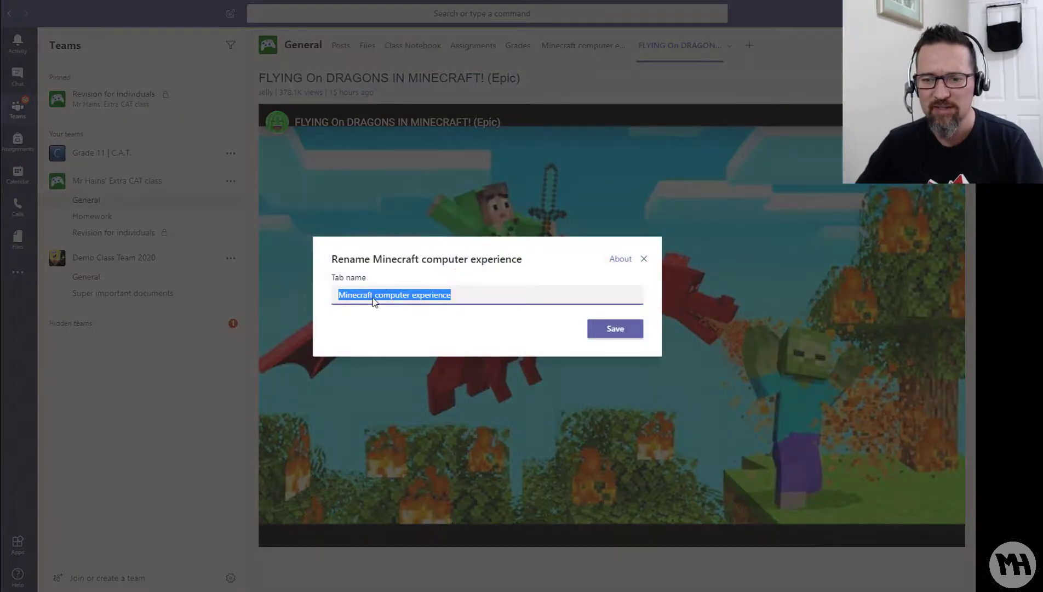
{"action": "left_click_drag", "start_coordinate": [374, 296], "coordinate": [541, 294]}
{"action": "key", "text": "BackSpace"}
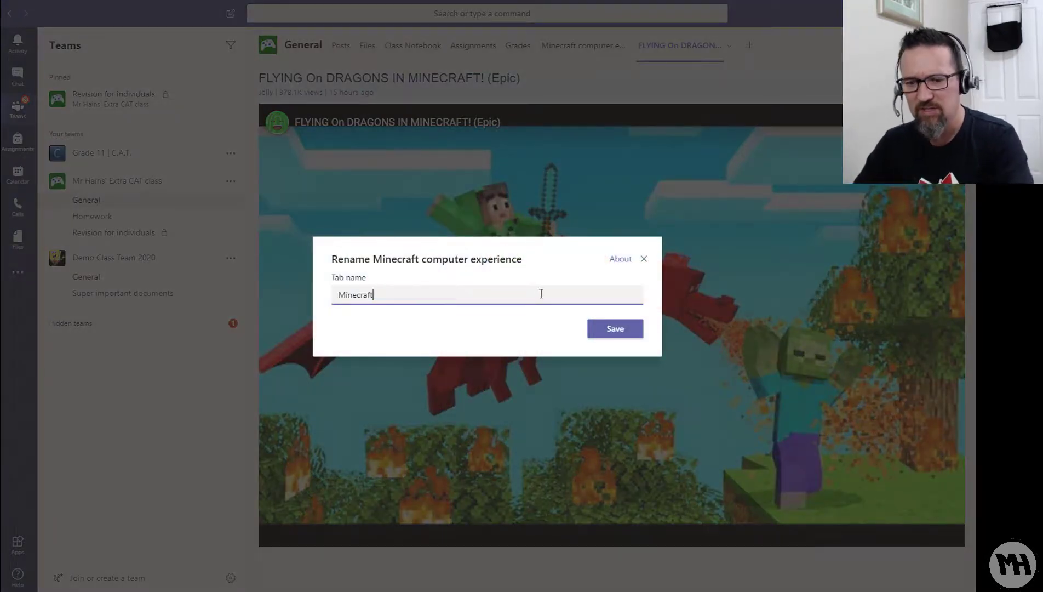
{"action": "left_click", "coordinate": [628, 329]}
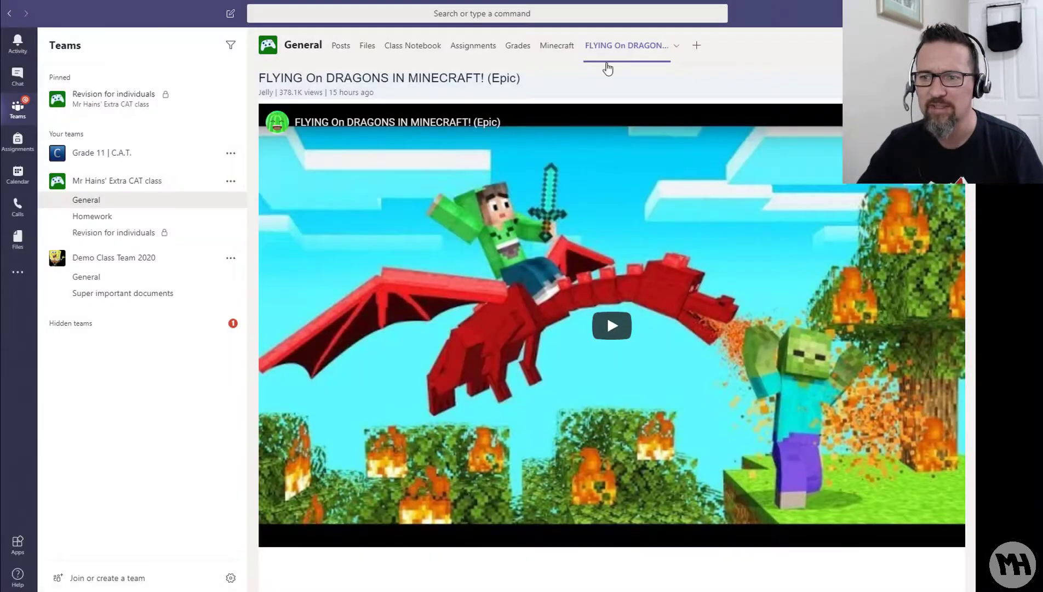
Step: Rename the FLYING On DRAGONS video tab to 'FLYING' and go back to Posts
{"action": "left_click", "coordinate": [637, 48]}
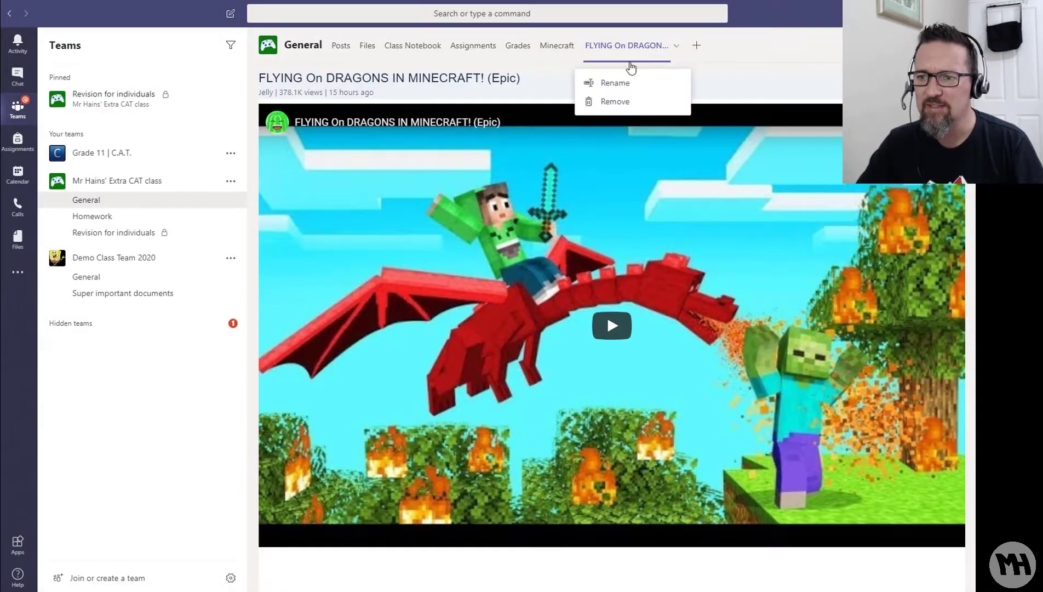
{"action": "left_click", "coordinate": [616, 84]}
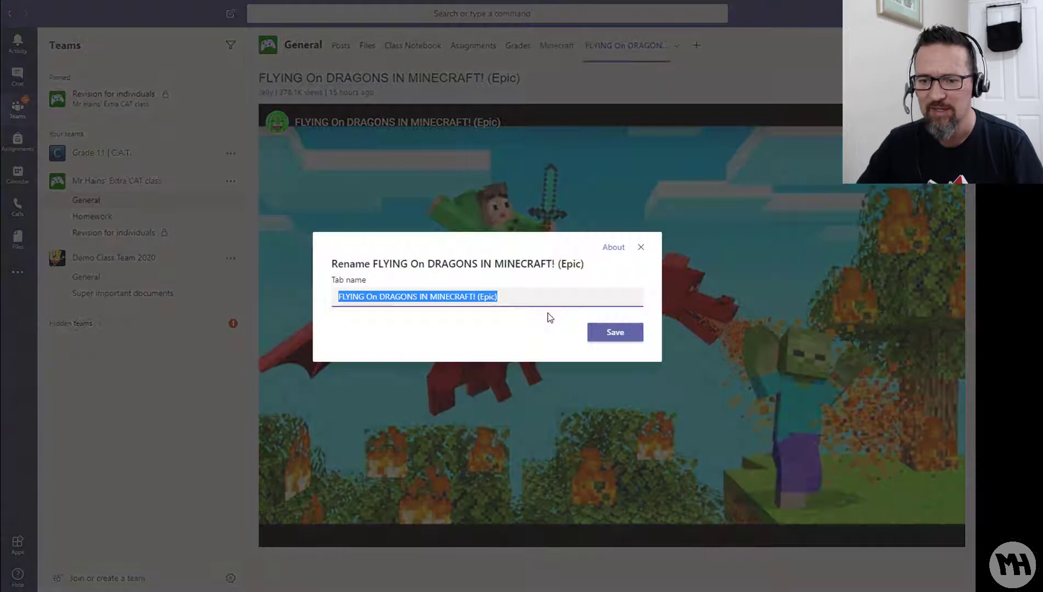
{"action": "left_click", "coordinate": [415, 296]}
{"action": "left_click_drag", "start_coordinate": [367, 297], "coordinate": [574, 294]}
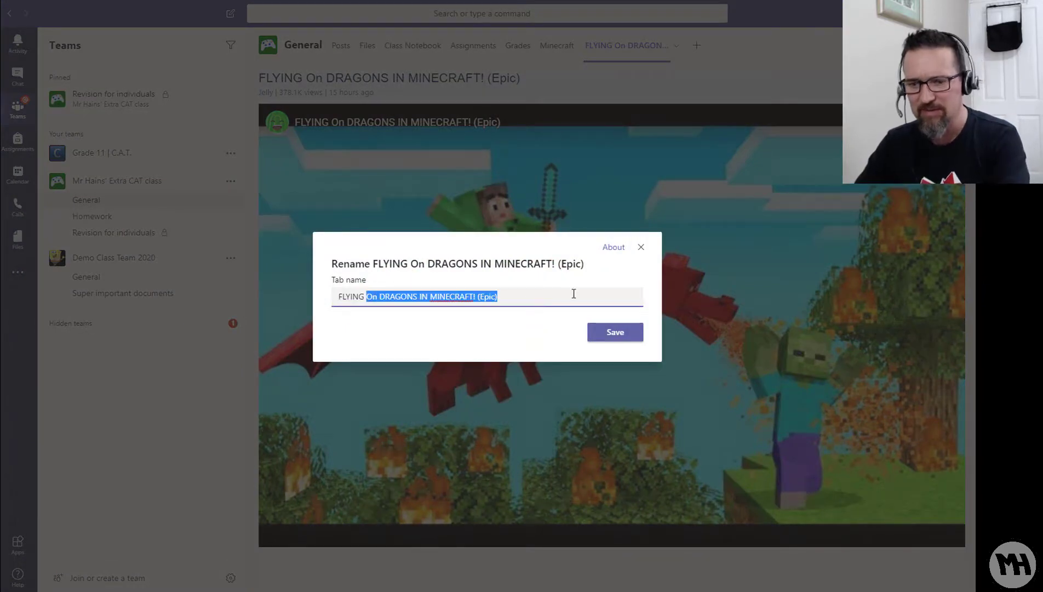
{"action": "key", "text": "BackSpace"}
{"action": "left_click", "coordinate": [625, 333]}
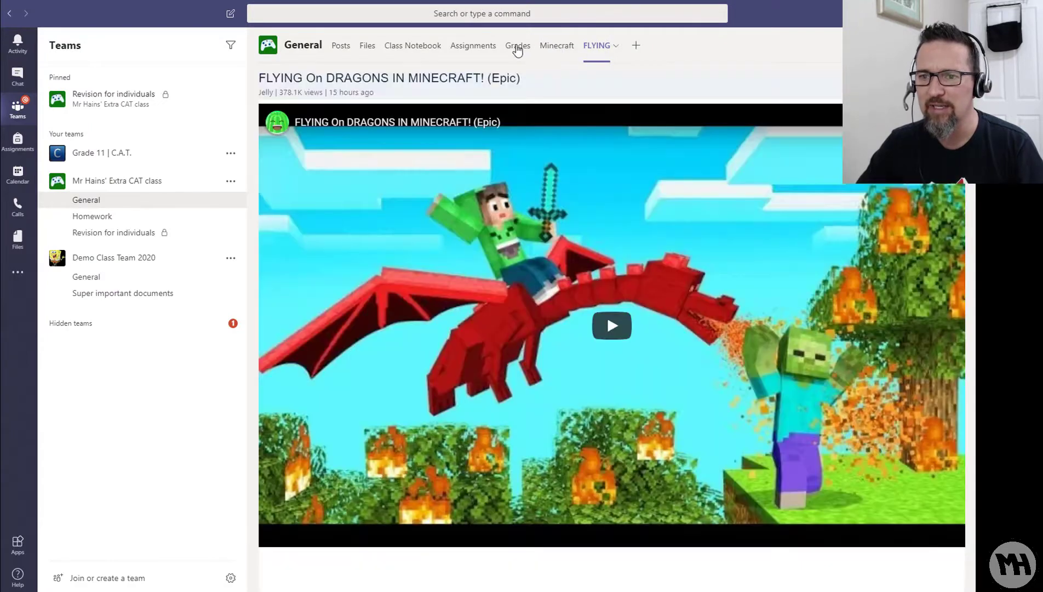
{"action": "left_click", "coordinate": [341, 46]}
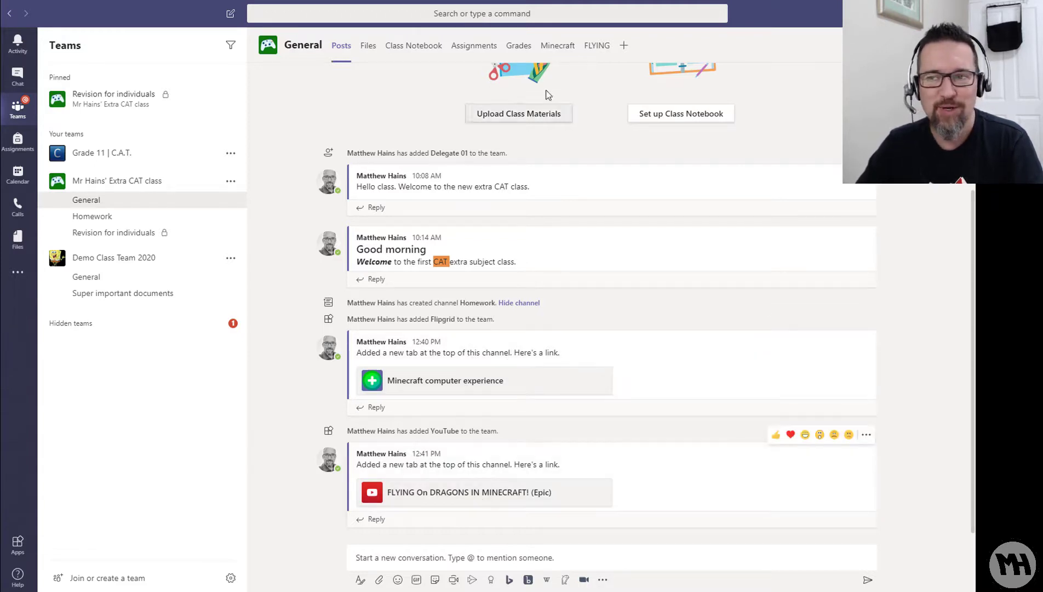
Step: Open the Add a tab dialog from the + on the General channel's tab bar
{"action": "left_click", "coordinate": [625, 48]}
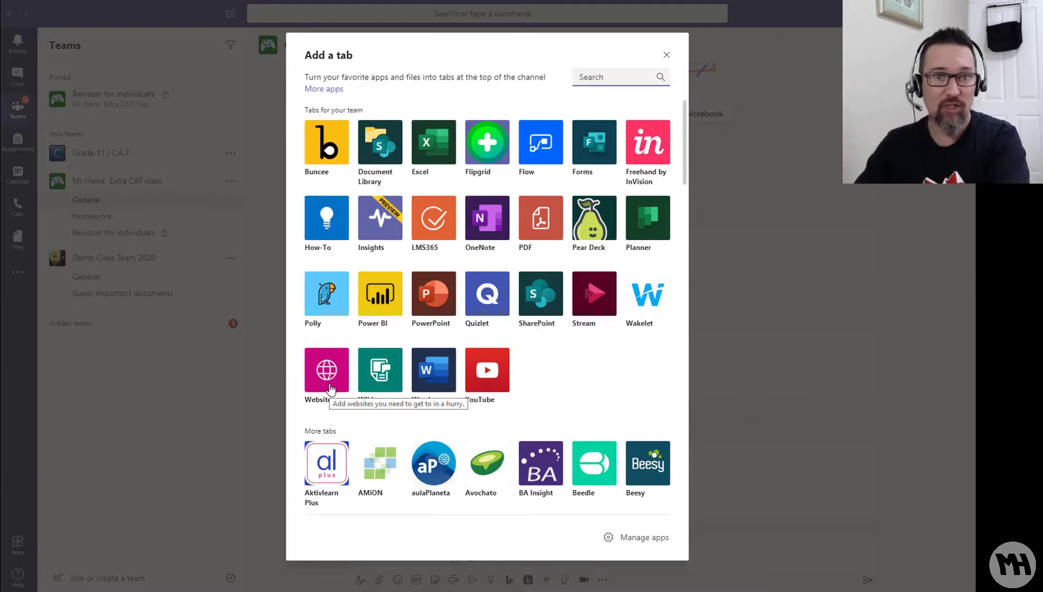
Step: Add a Wiki tab with 'Post to the channel about this tab' turned off
{"action": "left_click", "coordinate": [380, 377]}
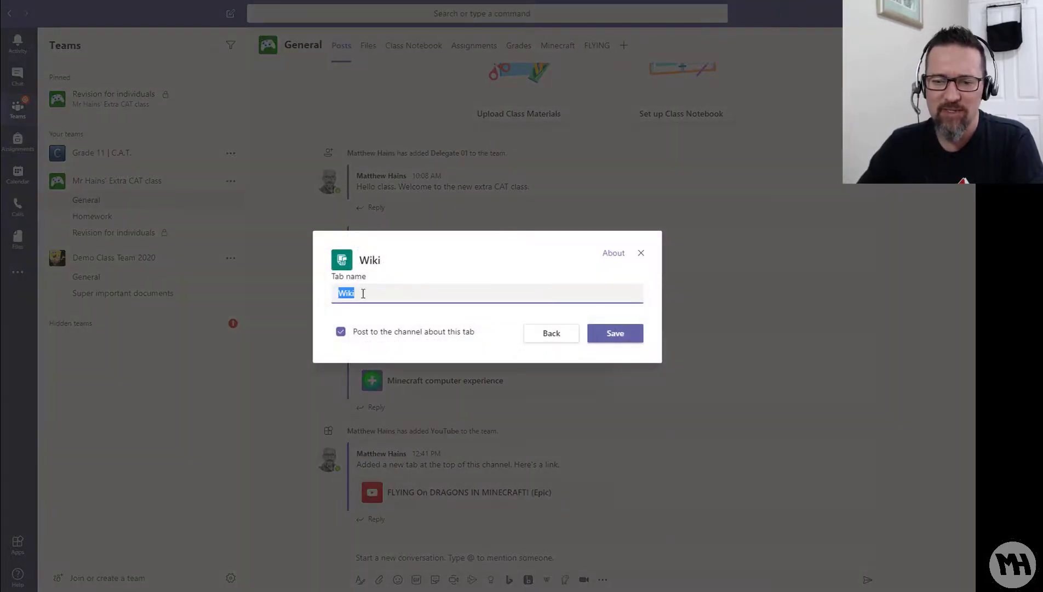
{"action": "left_click", "coordinate": [341, 332]}
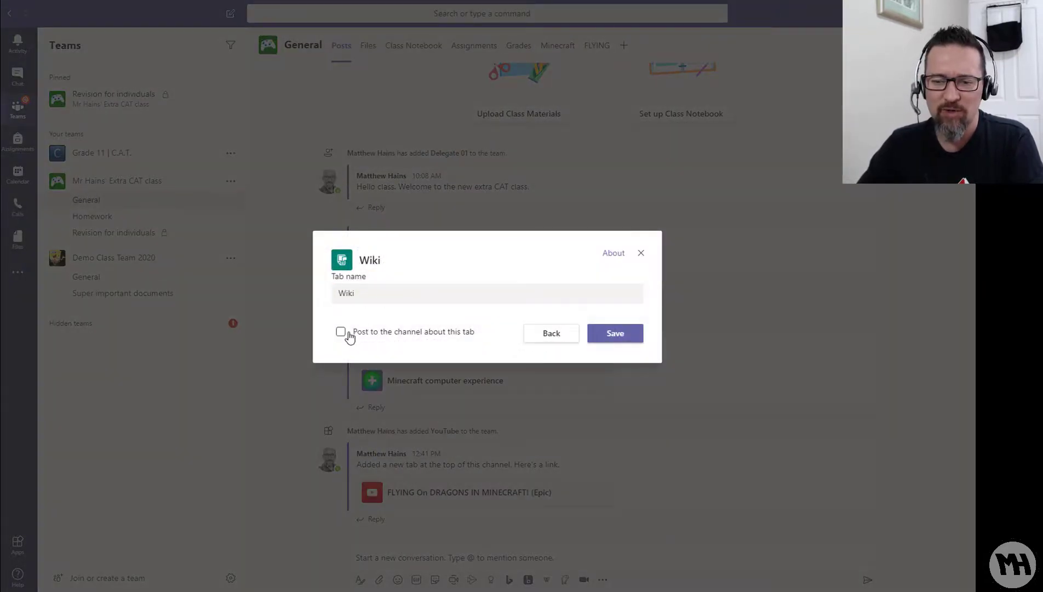
{"action": "left_click", "coordinate": [616, 334]}
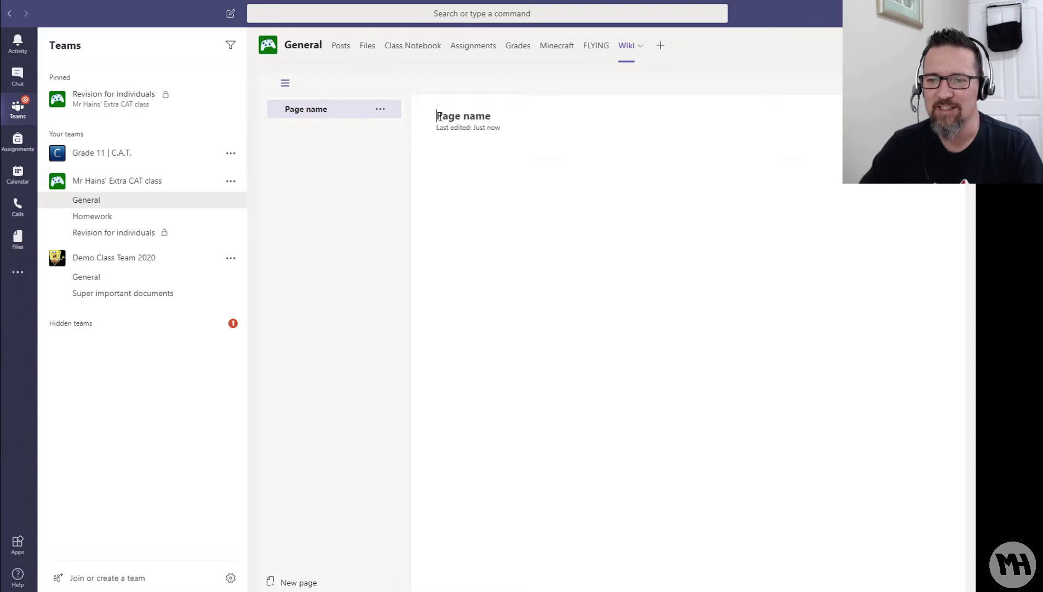
Step: Name the wiki page 'Homework sections' and rename its Untitled section to 'Week 1'
{"action": "type", "text": "Homew"}
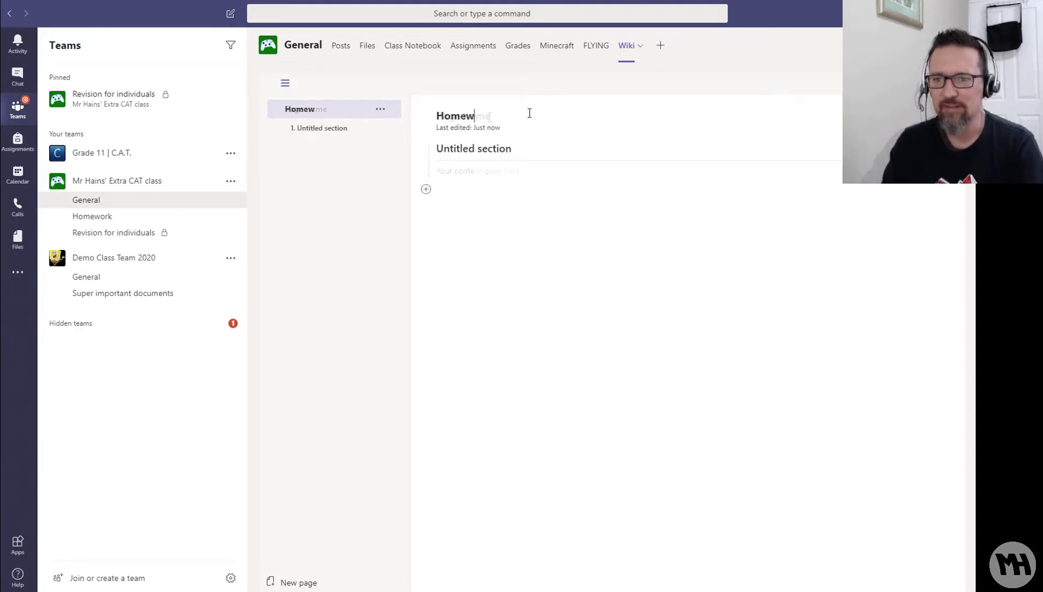
{"action": "type", "text": "ork sections"}
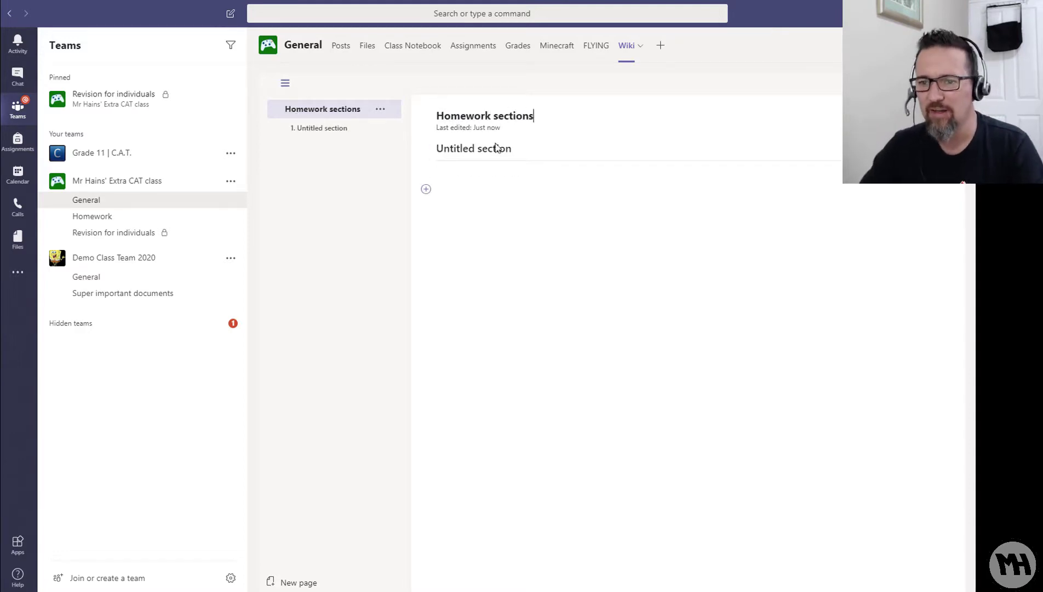
{"action": "left_click", "coordinate": [471, 148]}
{"action": "left_click_drag", "start_coordinate": [516, 148], "coordinate": [437, 149]}
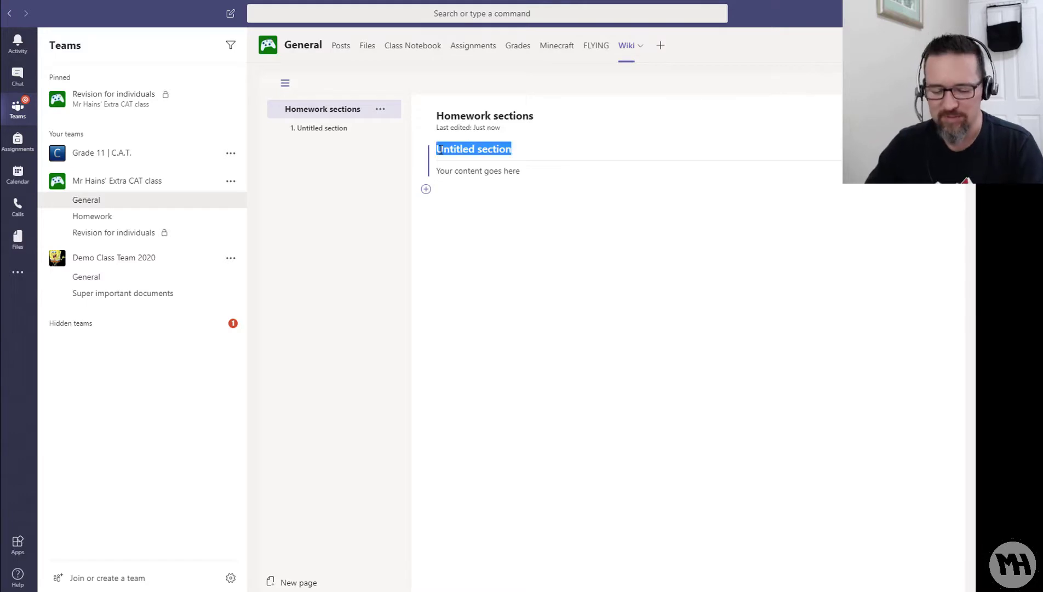
{"action": "type", "text": "Week 1"}
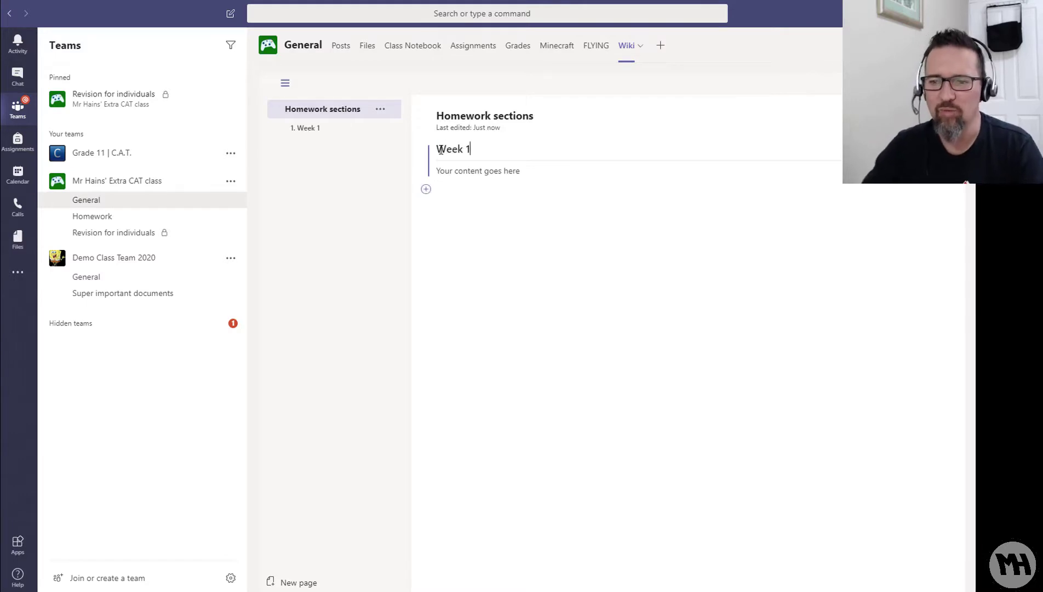
{"action": "left_click", "coordinate": [482, 170]}
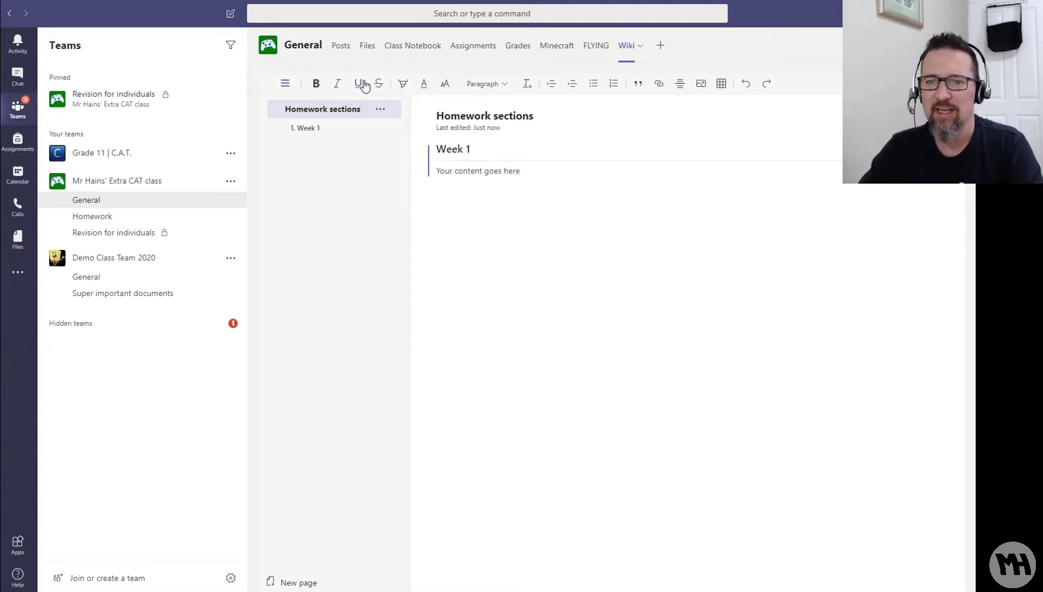
{"action": "left_click", "coordinate": [661, 46]}
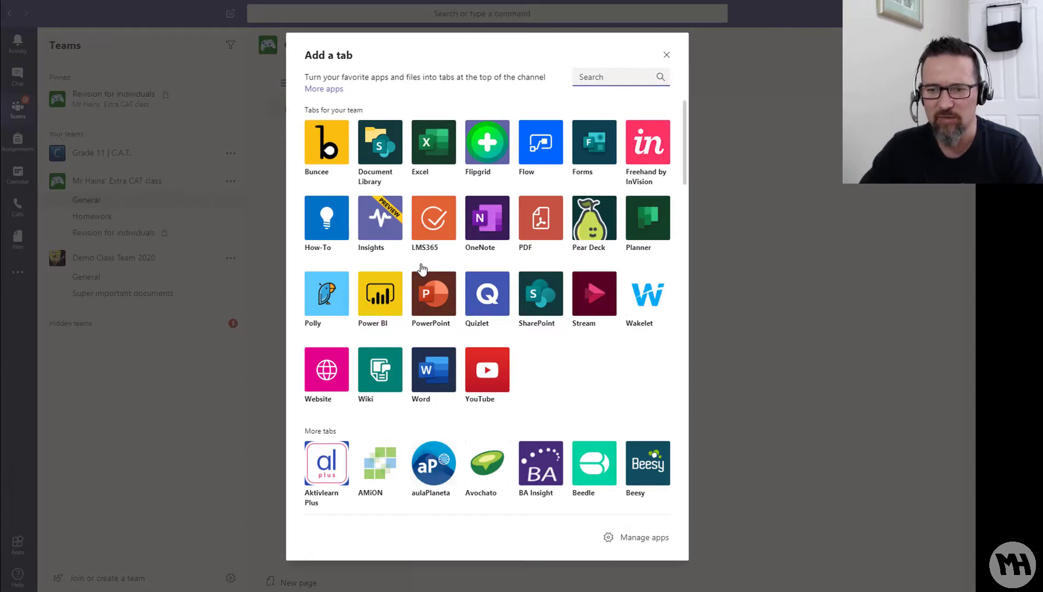
Step: Add a Word tab showing Roster.docx, picked from the Temp folder
{"action": "left_click", "coordinate": [435, 364]}
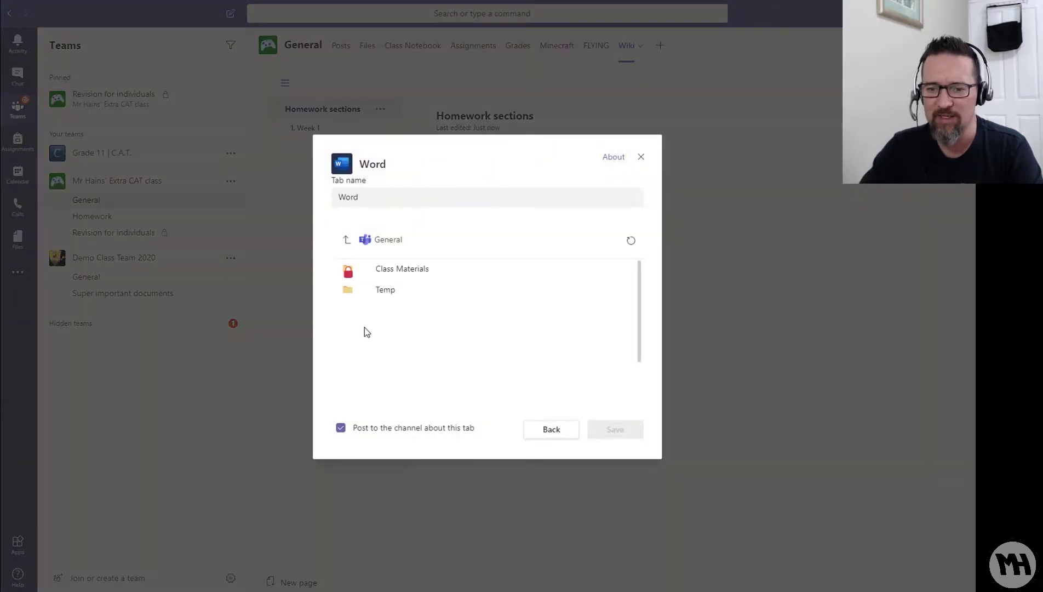
{"action": "left_click", "coordinate": [383, 294]}
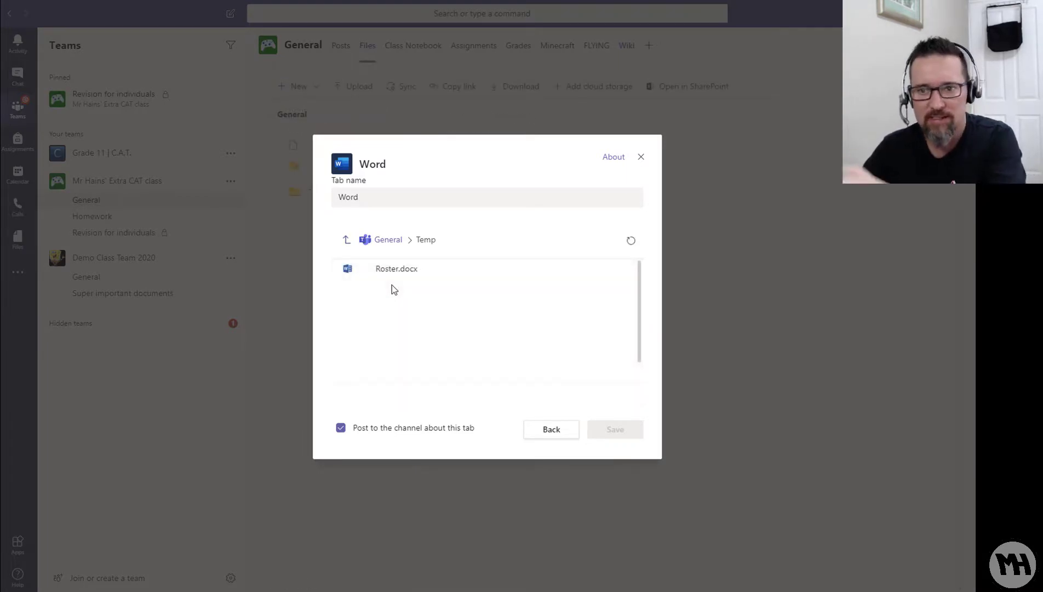
{"action": "left_click", "coordinate": [392, 274]}
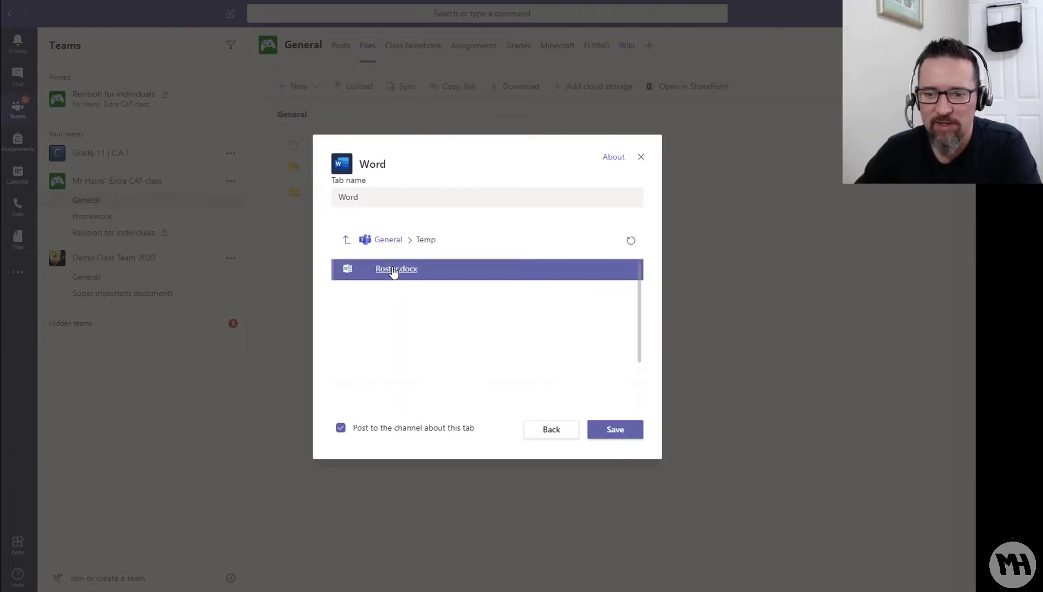
{"action": "left_click", "coordinate": [618, 431]}
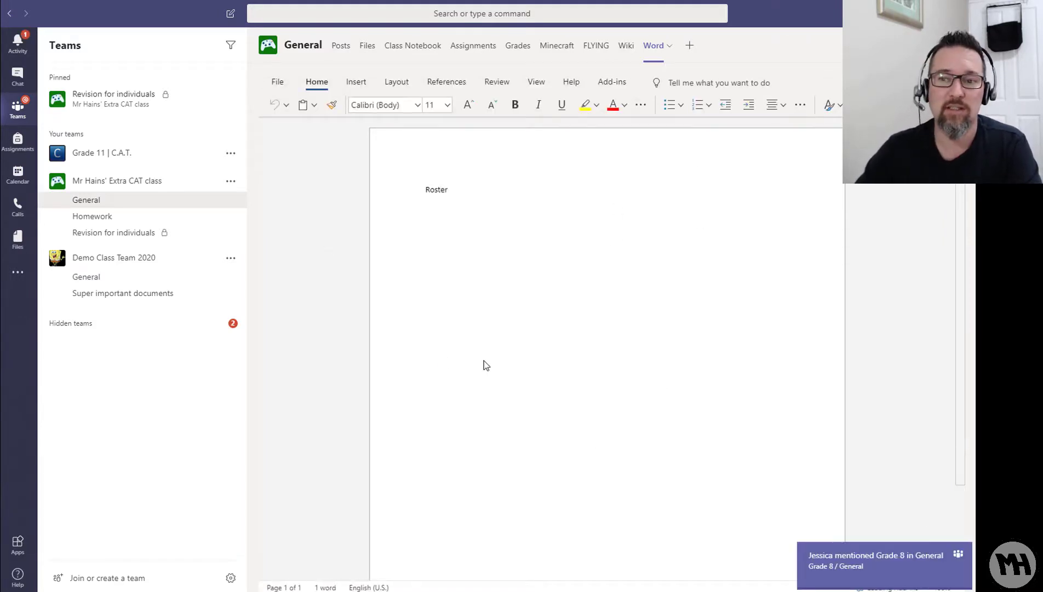
Step: Dismiss the mention notification and open the Temp folder in the General channel's Files
{"action": "left_click", "coordinate": [960, 556]}
{"action": "left_click", "coordinate": [519, 220]}
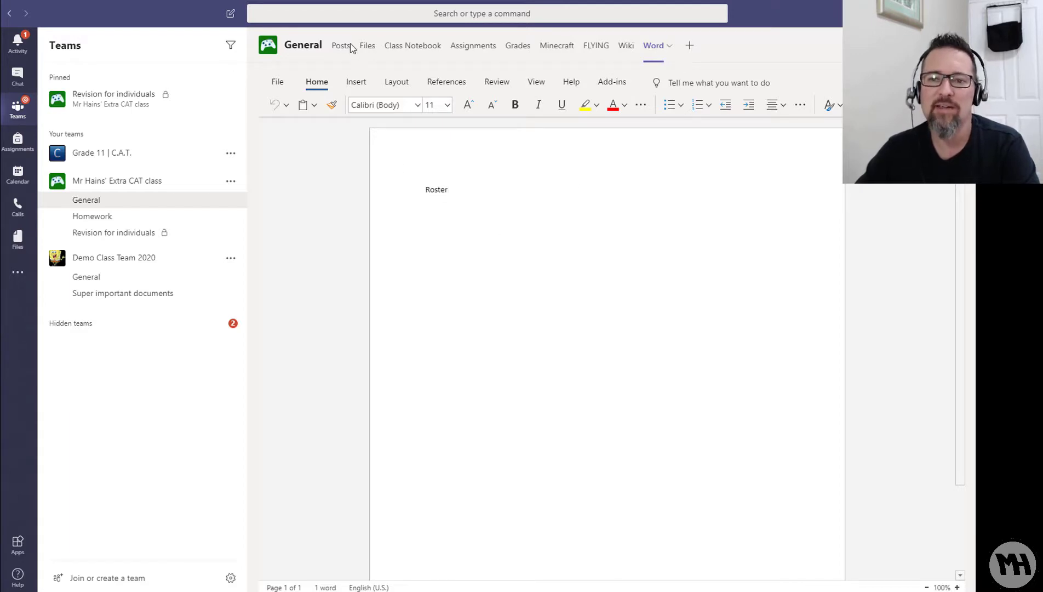
{"action": "left_click", "coordinate": [368, 48]}
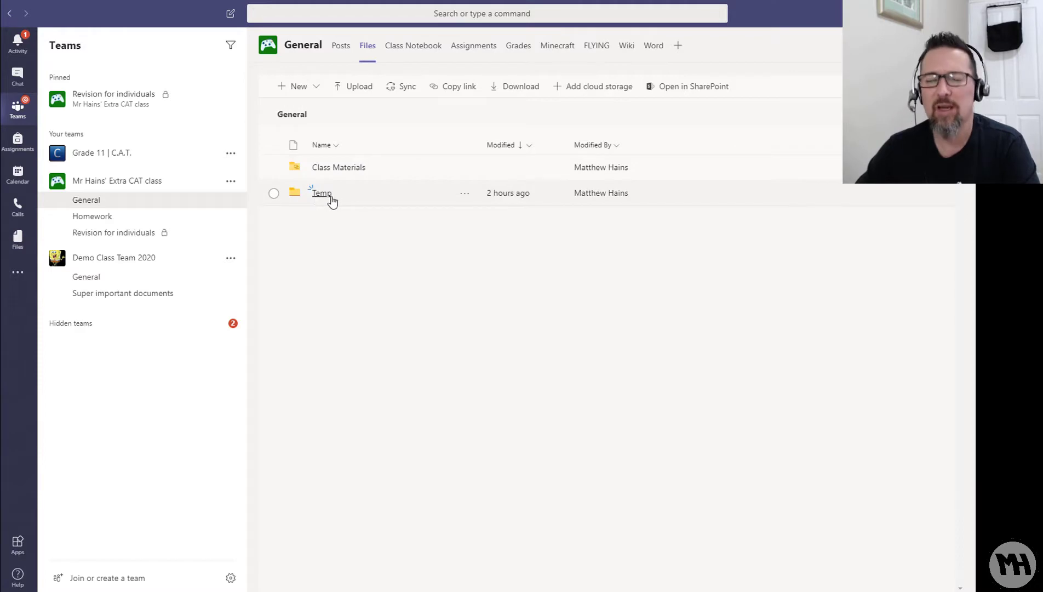
{"action": "left_click", "coordinate": [330, 196]}
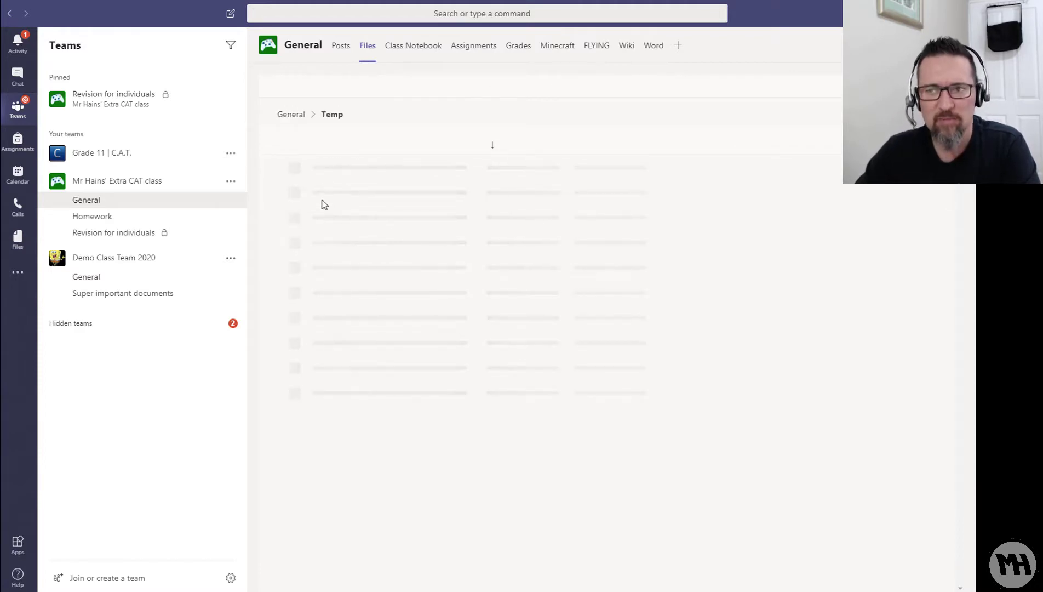
Step: Rename the Word tab to 'Roster', fixing the typo, then return to the renamed tab
{"action": "right_click", "coordinate": [657, 49]}
{"action": "left_click", "coordinate": [642, 104]}
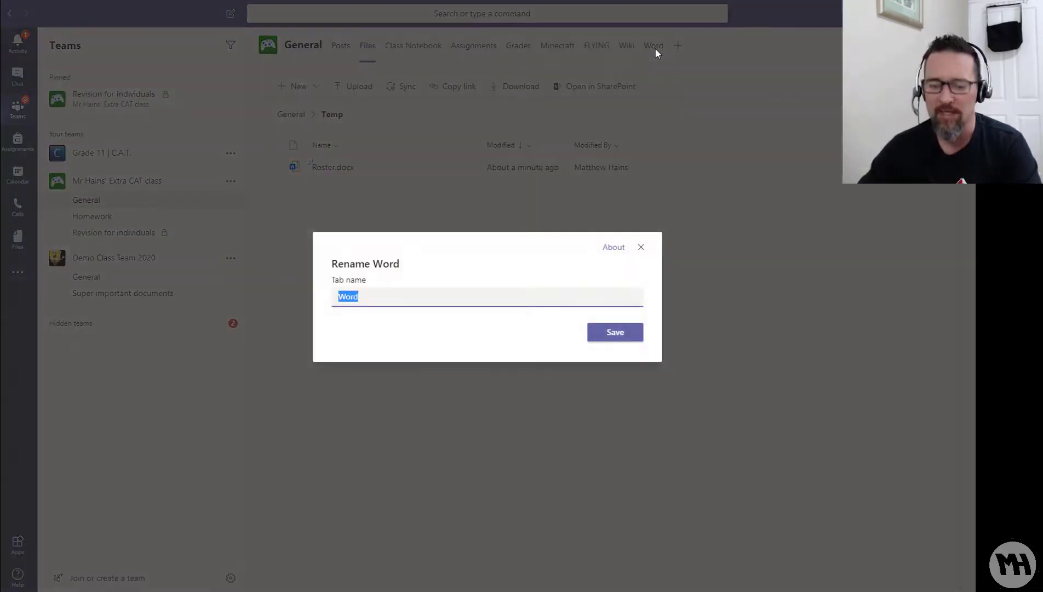
{"action": "type", "text": "Rsoter"}
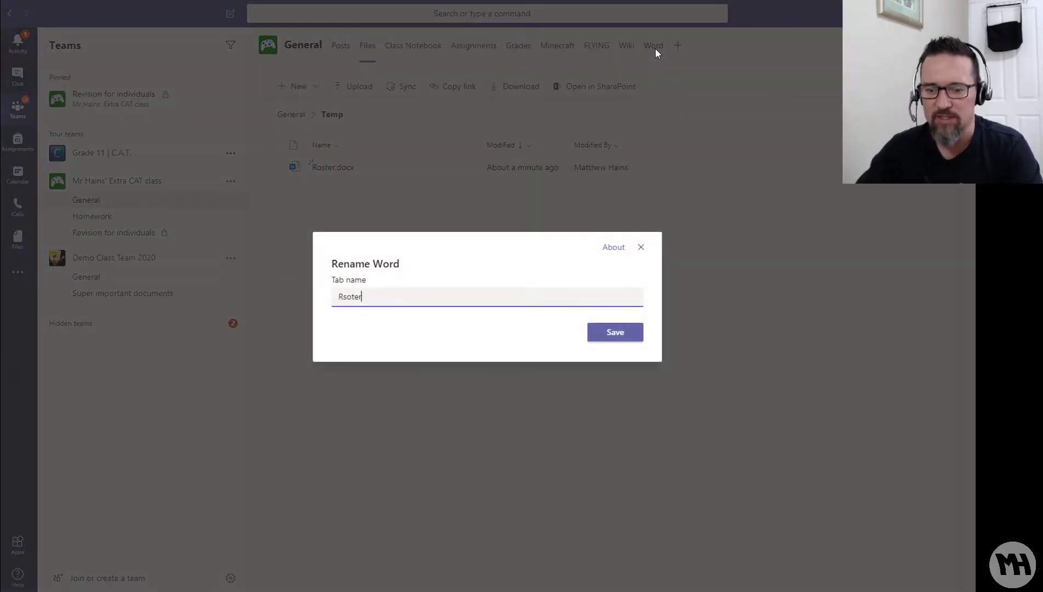
{"action": "key", "text": "BackSpace"}
{"action": "key", "text": "BackSpace"}
{"action": "key", "text": "BackSpace"}
{"action": "key", "text": "BackSpace"}
{"action": "key", "text": "BackSpace"}
{"action": "type", "text": "oster"}
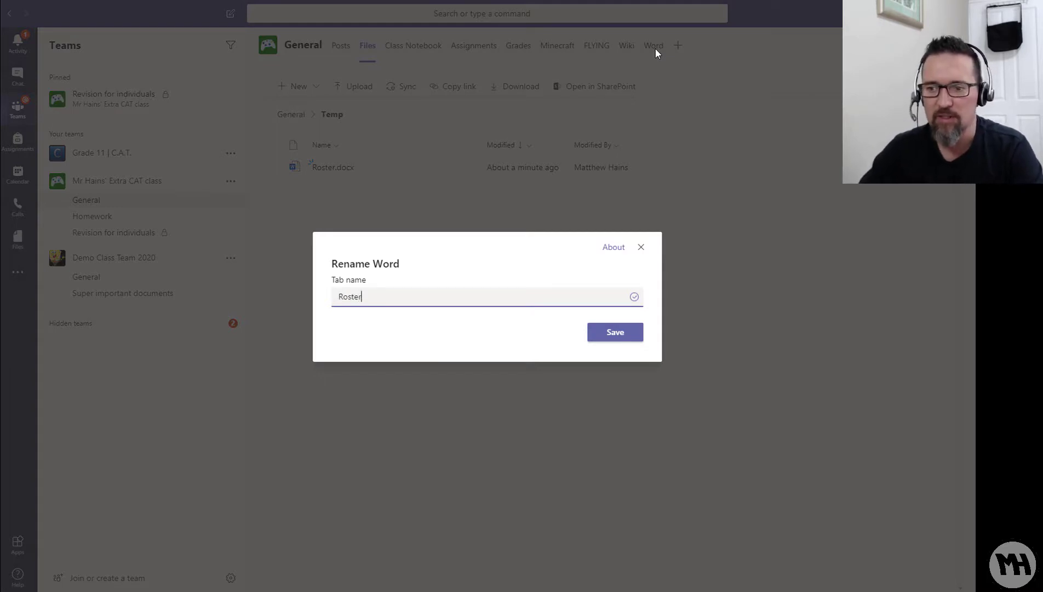
{"action": "left_click", "coordinate": [635, 333]}
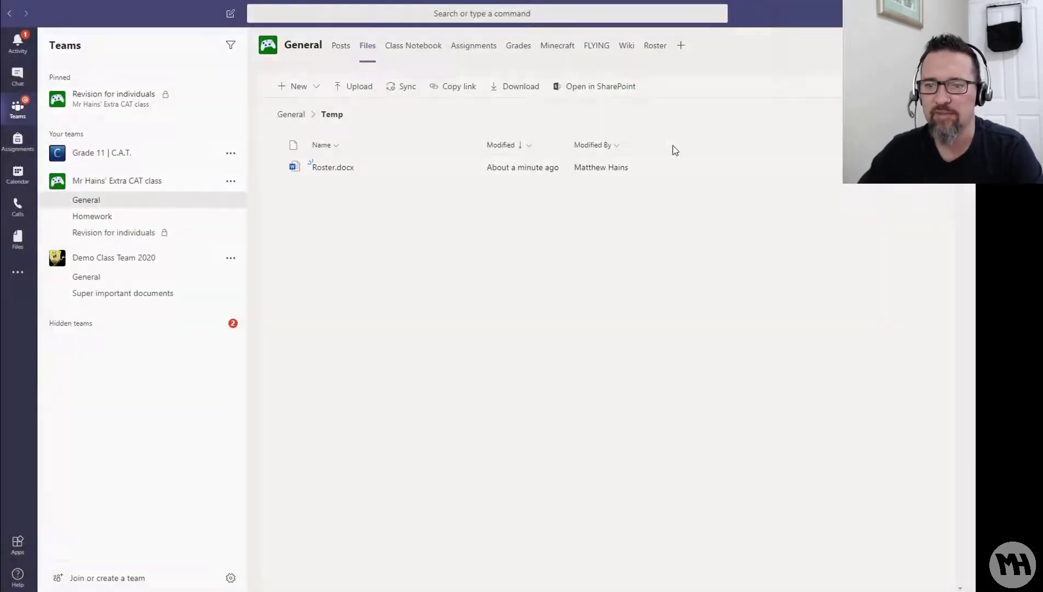
{"action": "left_click", "coordinate": [661, 48]}
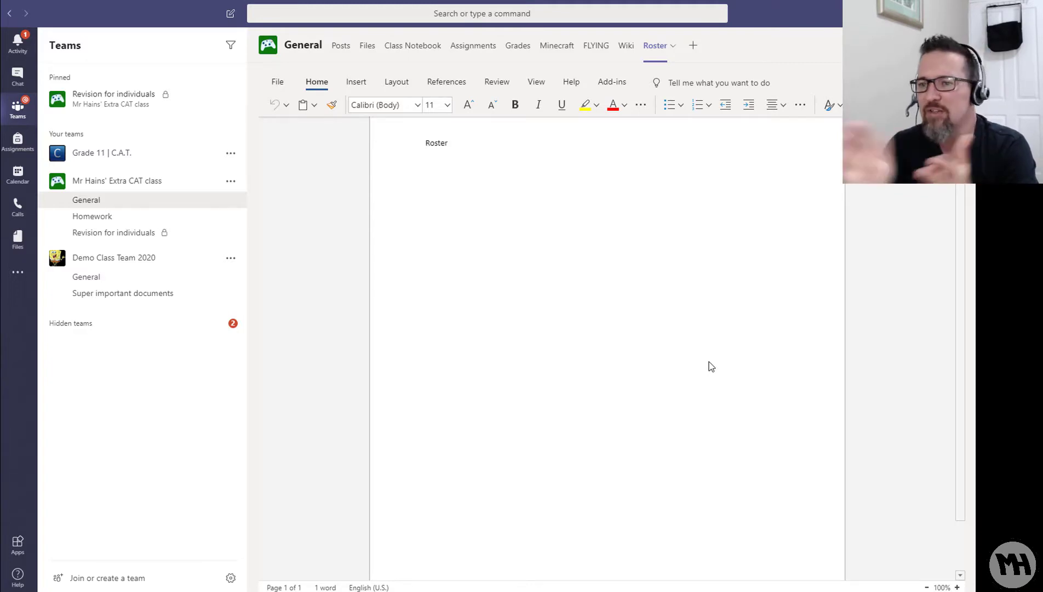
Step: Open the add-a-tab app list and close it without adding anything
{"action": "left_click", "coordinate": [694, 46]}
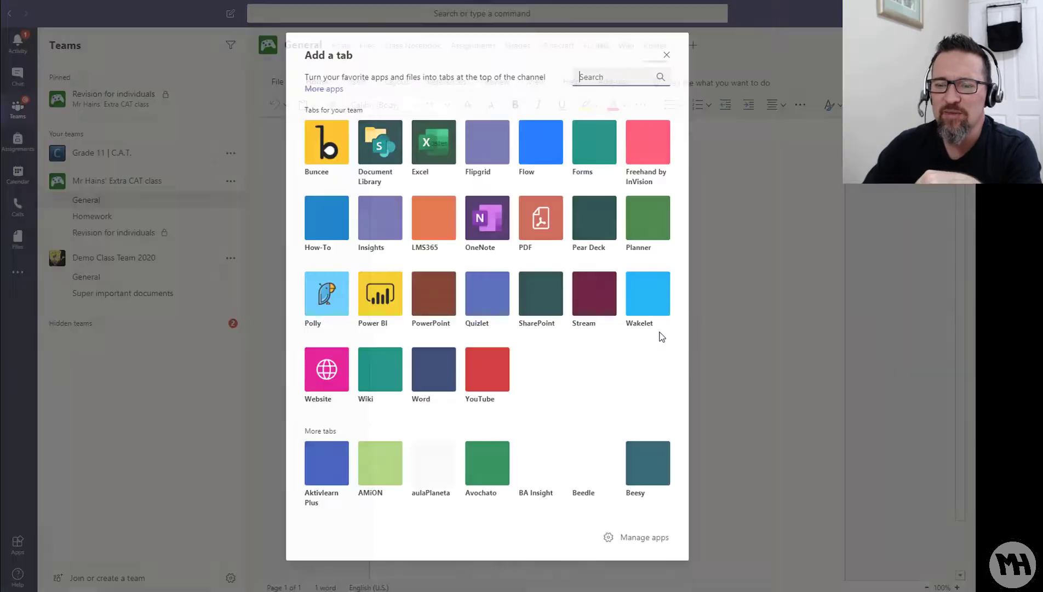
{"action": "key", "text": "Escape"}
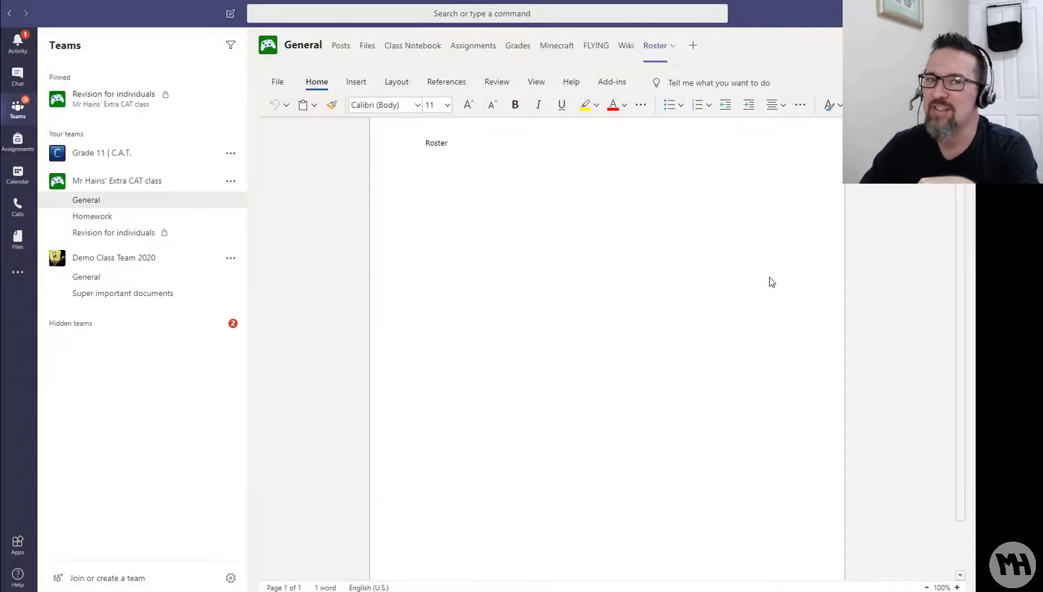